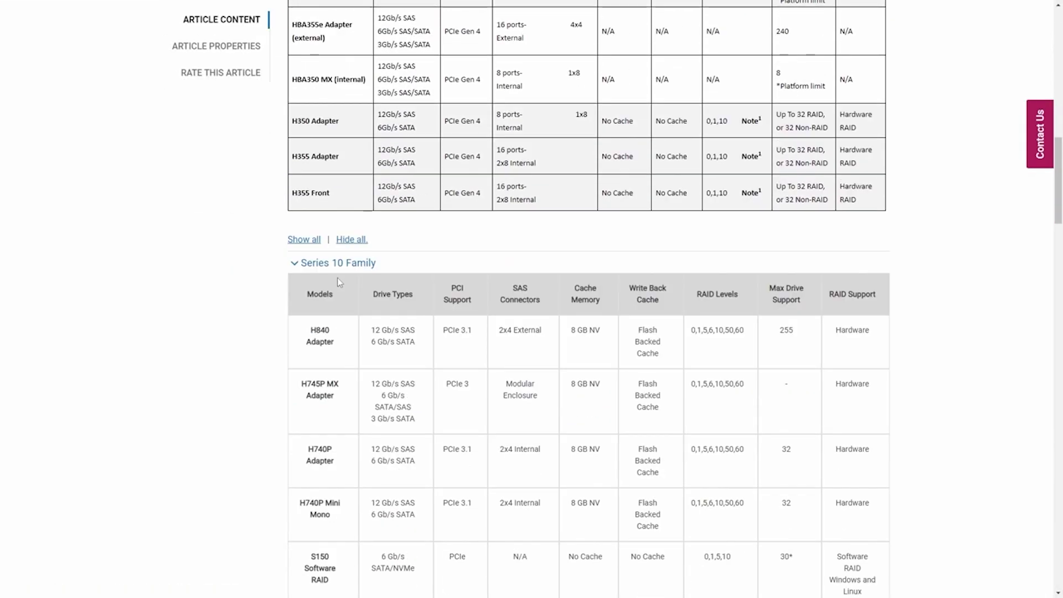
- Collapse Series 9, toggle the Series 8 and 6 & 7 tables, then expand Series 5 Family
scroll(343, 274, "down", 10)
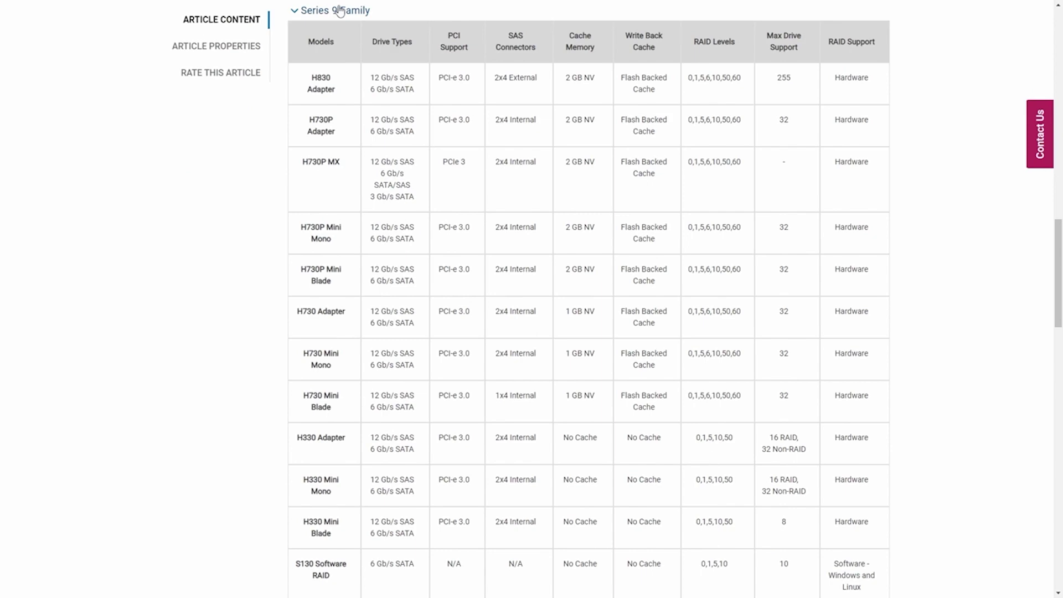
left_click(340, 11)
left_click(340, 35)
left_click(346, 36)
left_click(344, 59)
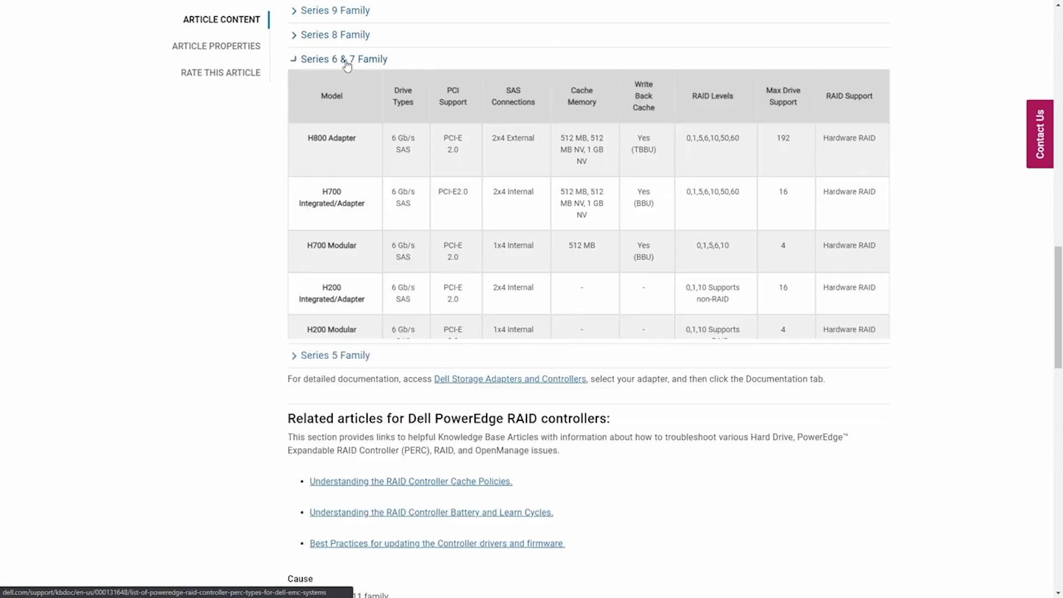
left_click(339, 61)
left_click(334, 84)
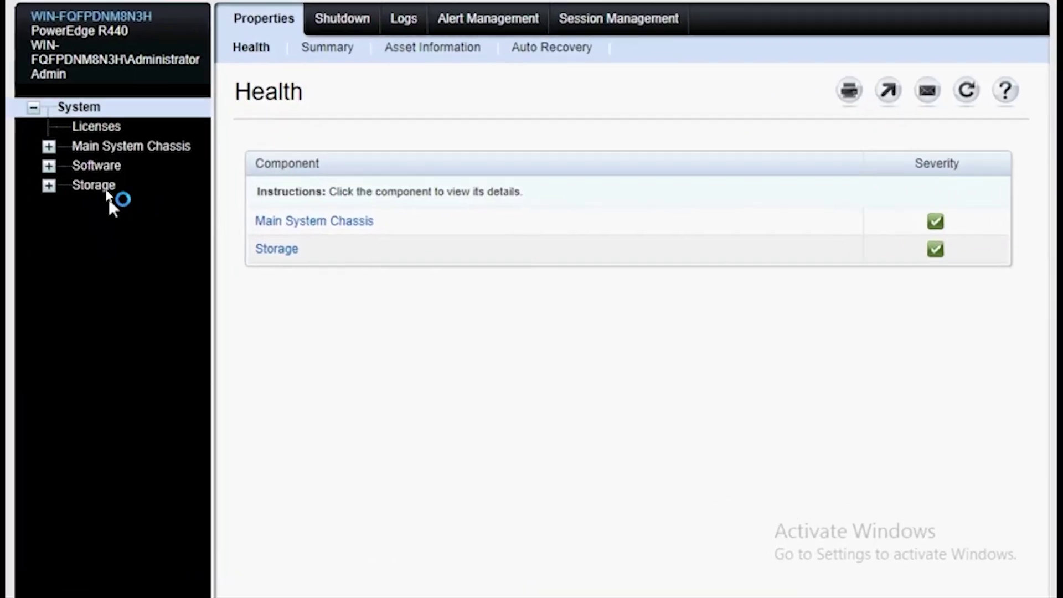
- Drill into Storage > PERC H740P Adapter > Logical Connector > Enclosure and list its physical disks
left_click(103, 189)
left_click(115, 203)
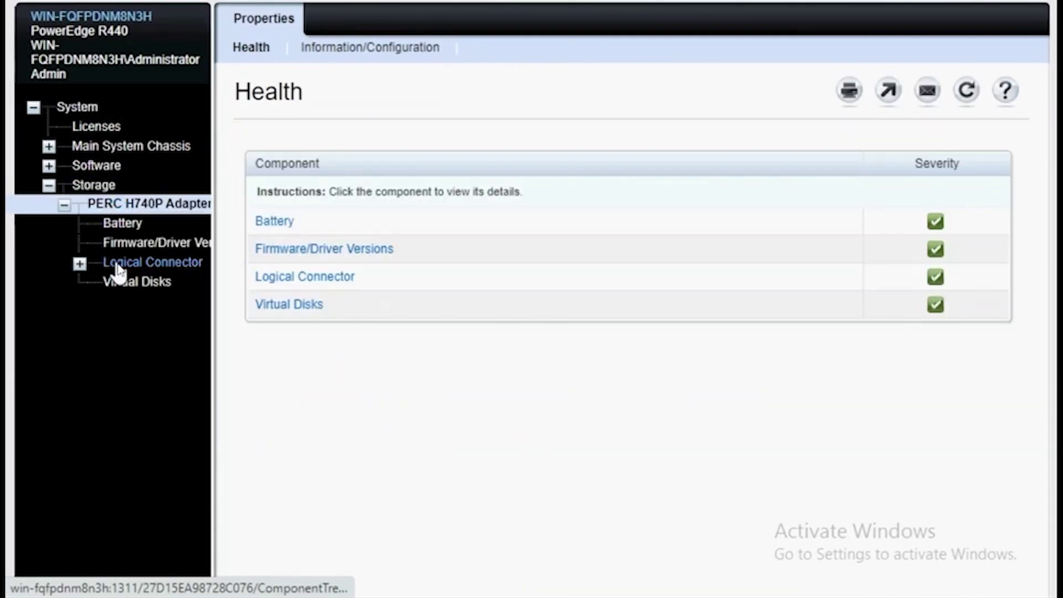
left_click(129, 263)
left_click(139, 282)
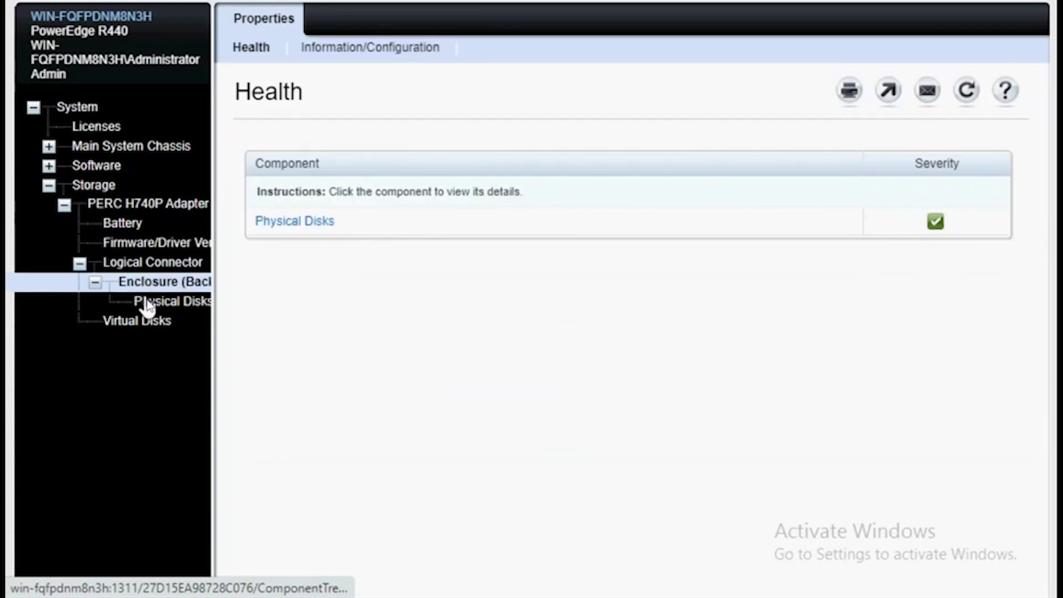
left_click(149, 303)
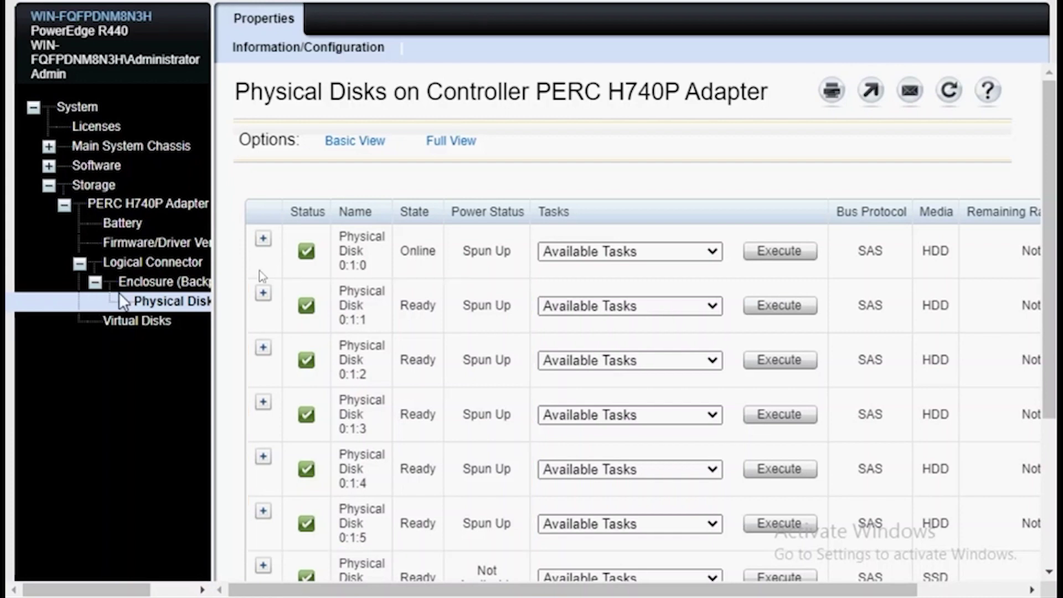
- From the controller's virtual disks, start an Advanced Wizard virtual disk with RAID-10 on HDD media
left_click(161, 324)
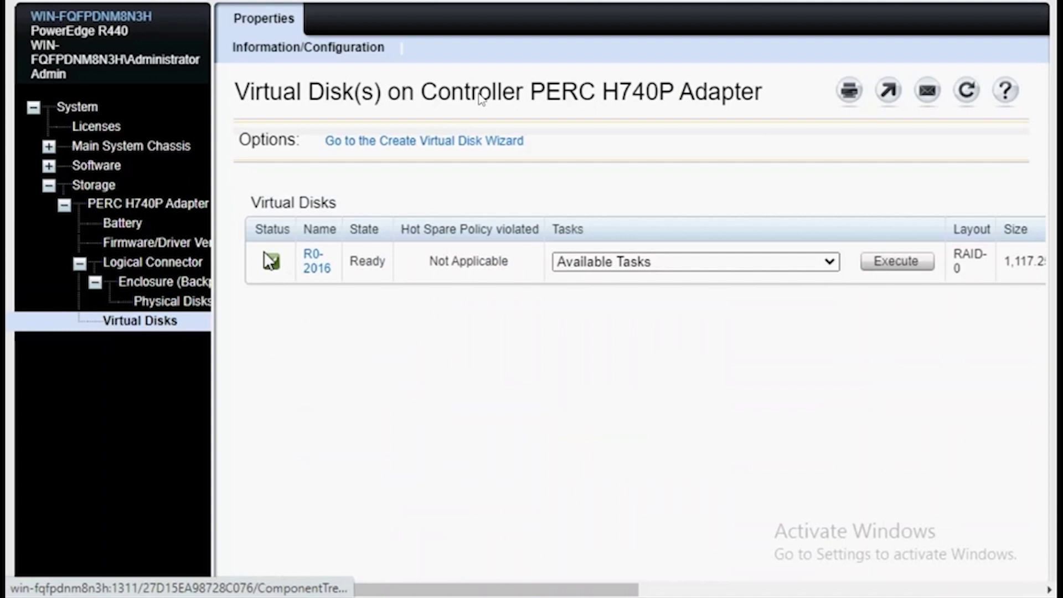
left_click(431, 145)
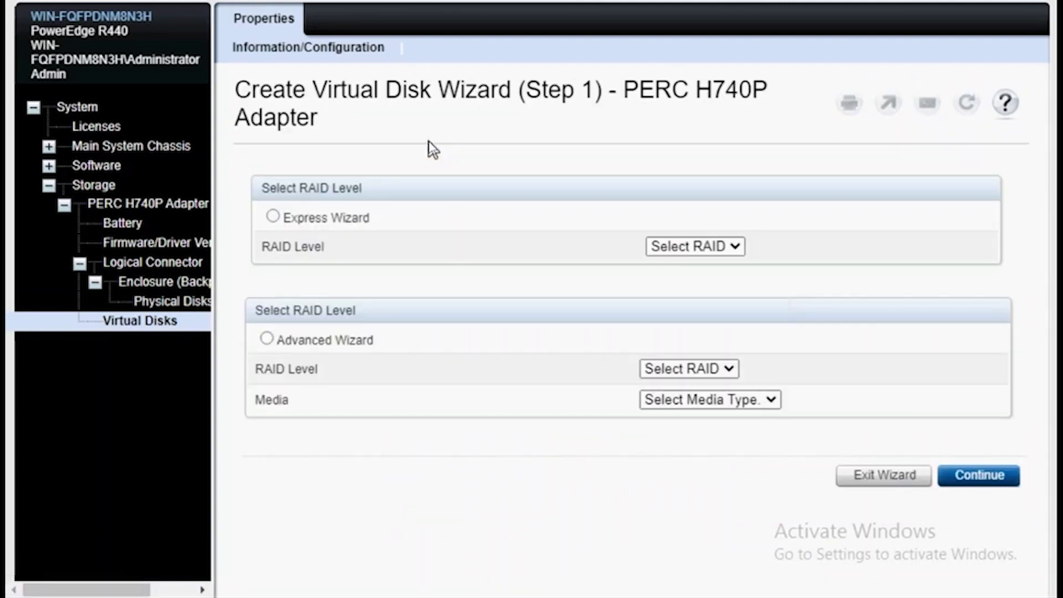
left_click(267, 339)
left_click(707, 369)
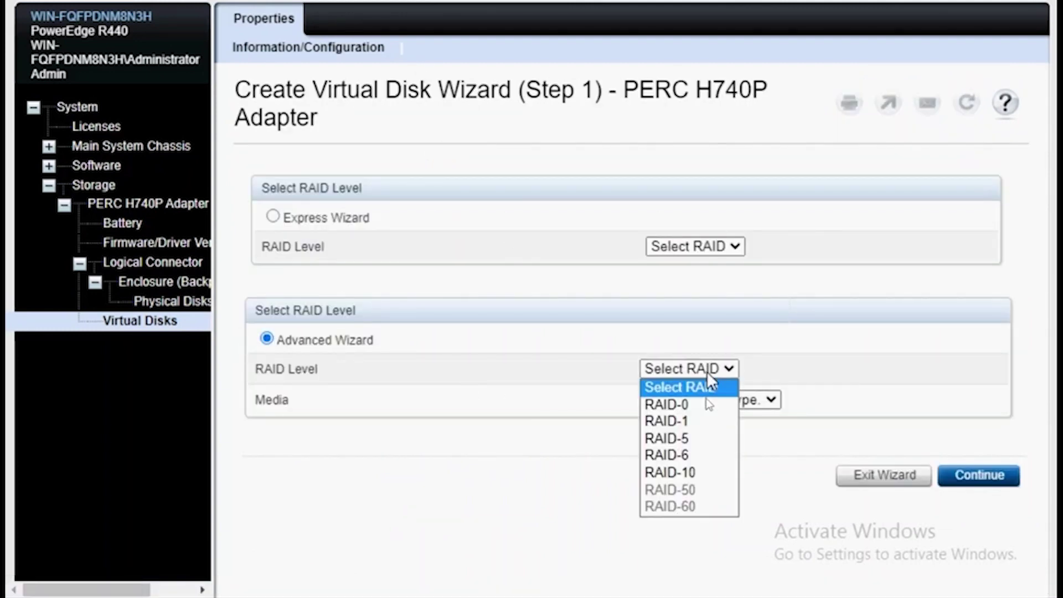
left_click(684, 473)
left_click(743, 401)
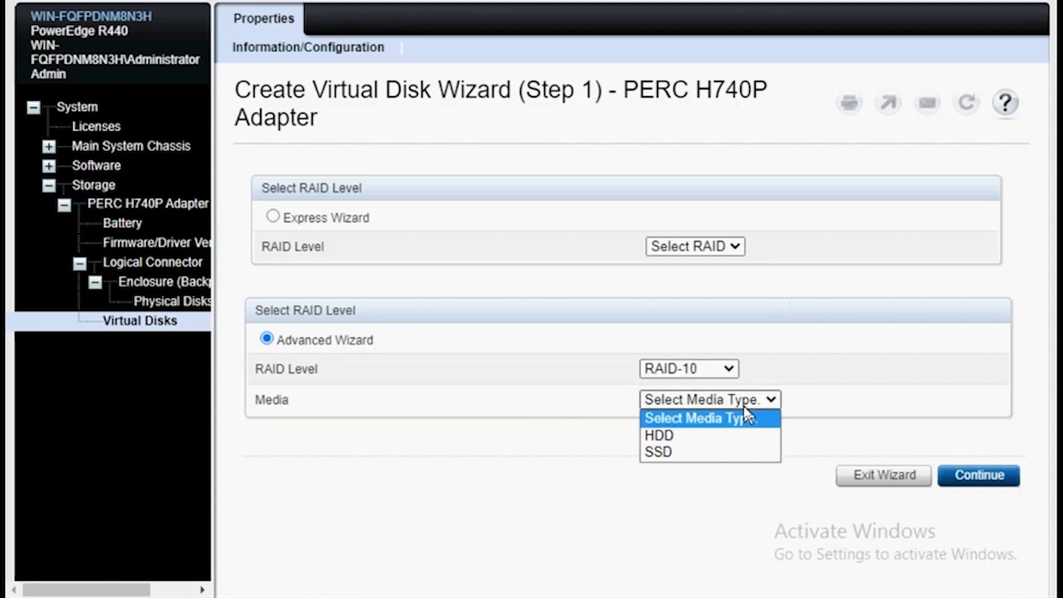
left_click(672, 436)
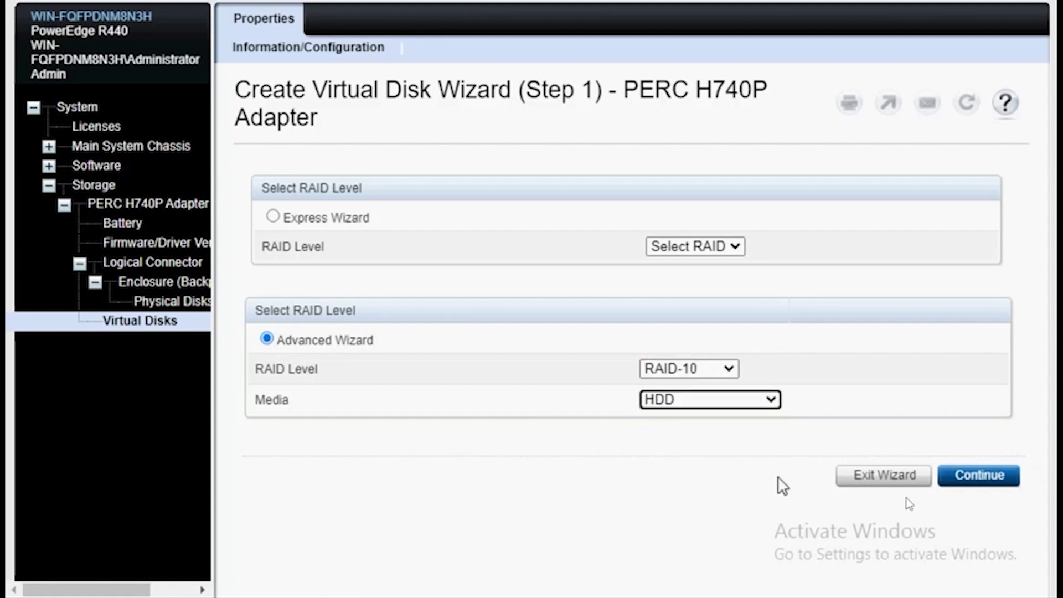
- Continue to disk selection and tick Physical Disks 0:1:1, 0:1:2, 0:1:3 and 0:1:4
left_click(979, 476)
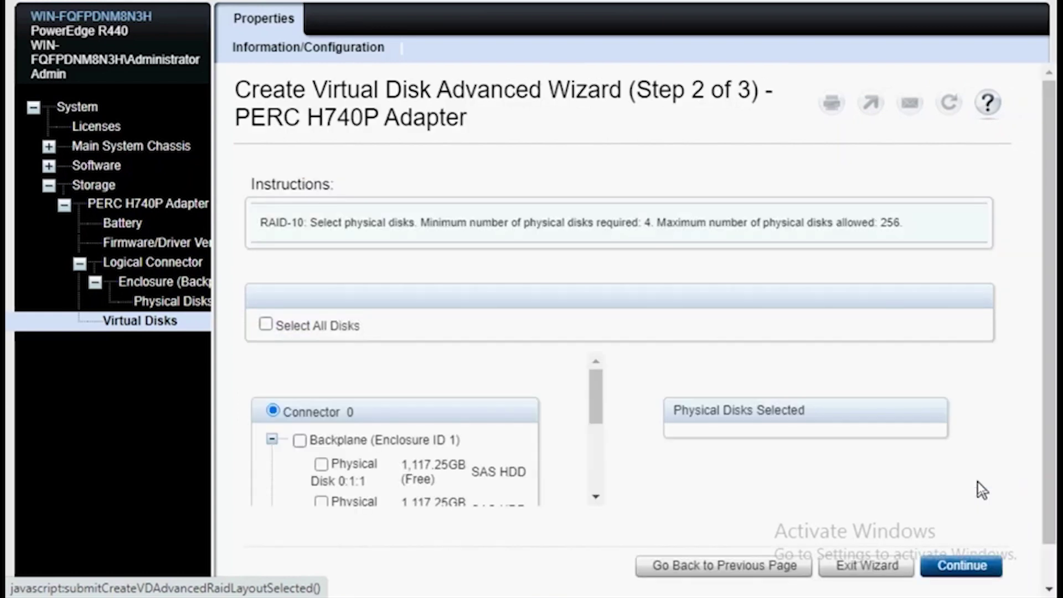
scroll(981, 490, "down", 1)
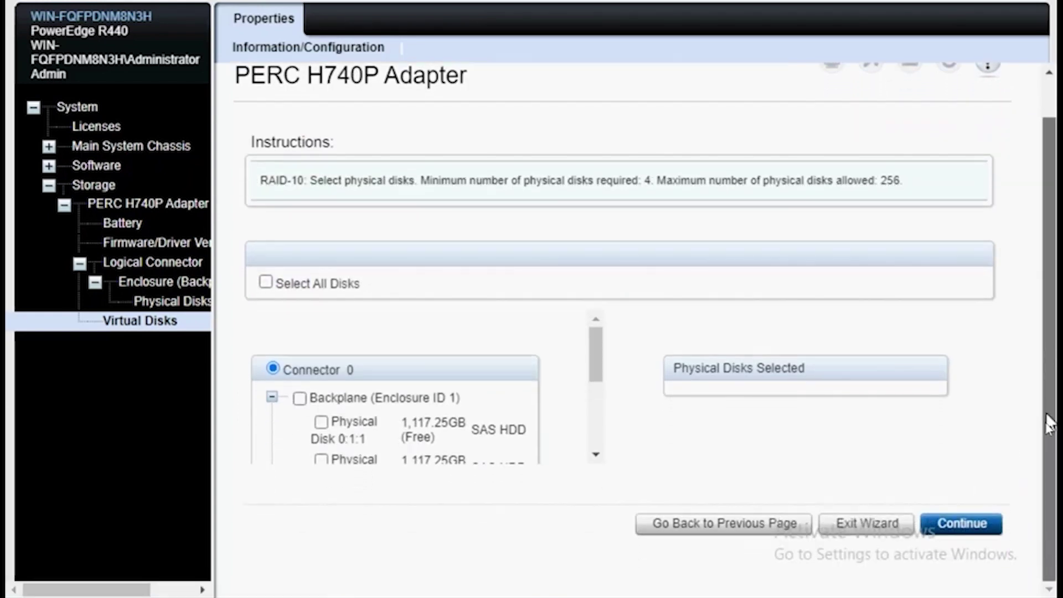
scroll(595, 366, "down", 2)
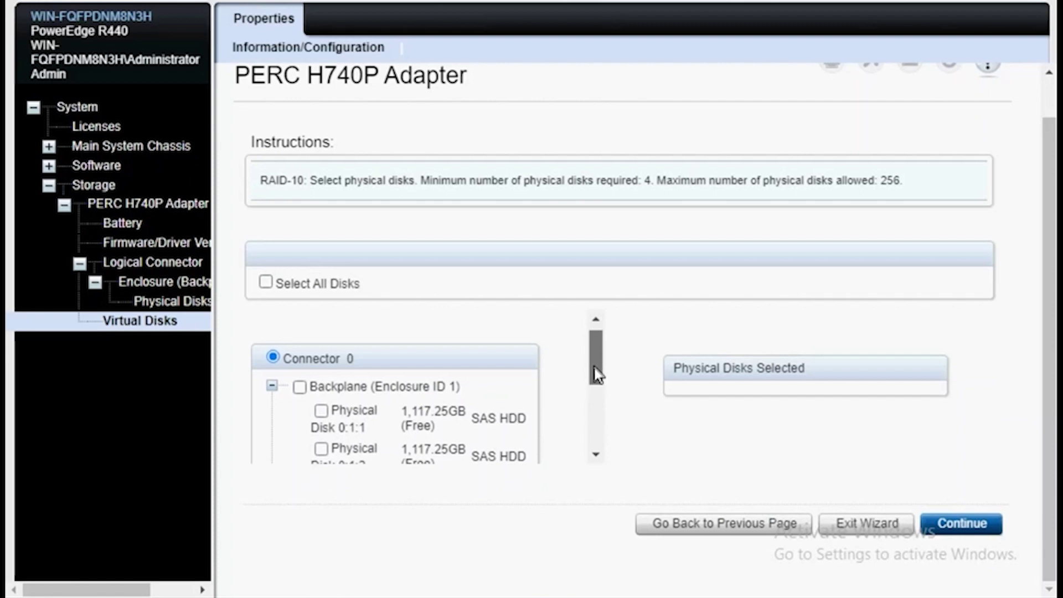
left_click(321, 381)
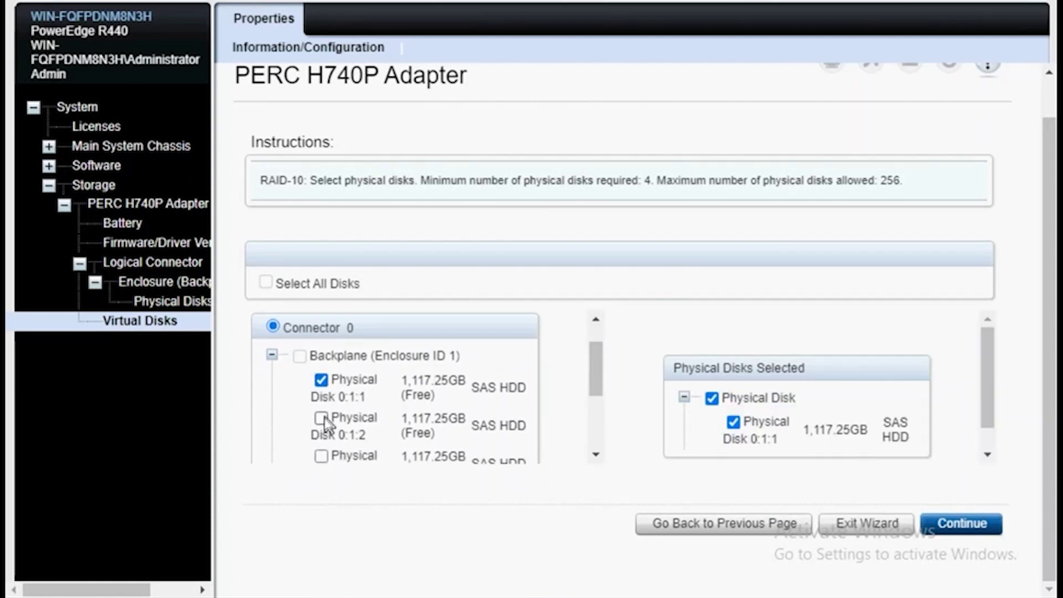
left_click(321, 418)
left_click(321, 455)
left_click_drag(597, 382, 597, 422)
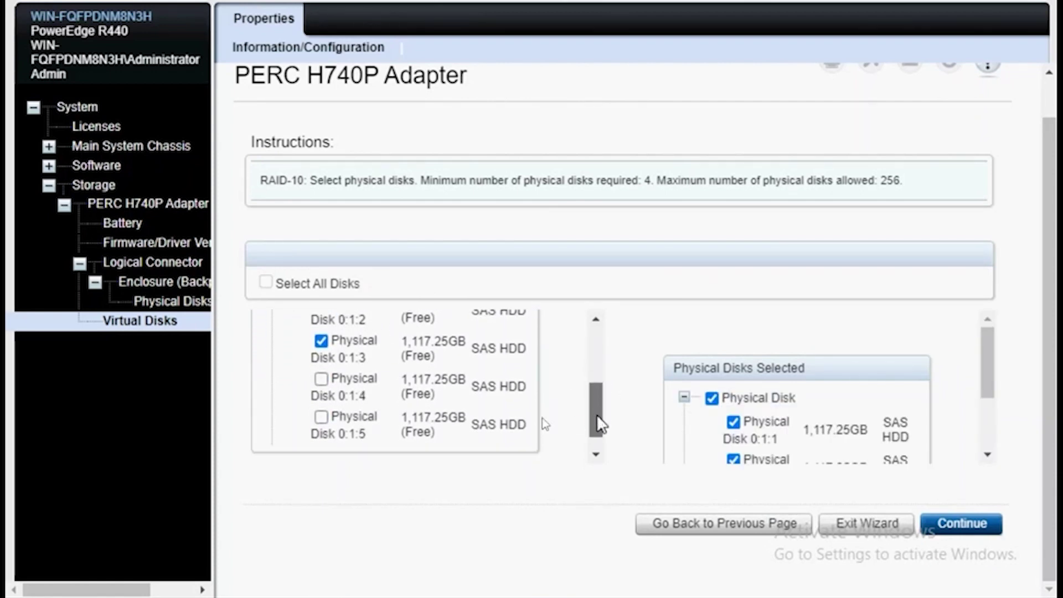
left_click(321, 380)
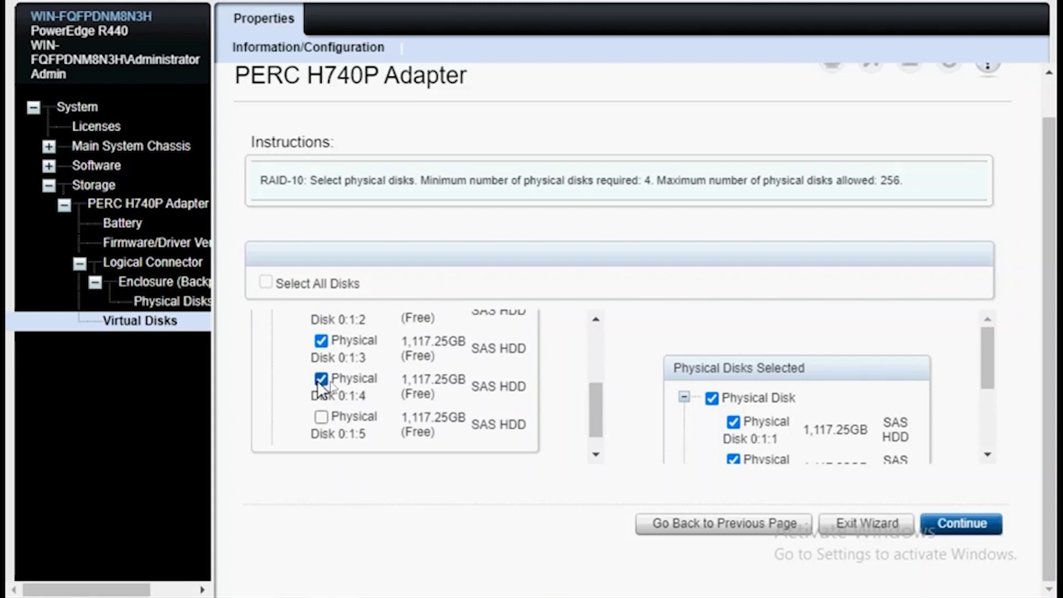
- On the summary step, name the new virtual disk Raid10Test
left_click(964, 523)
left_click(719, 318)
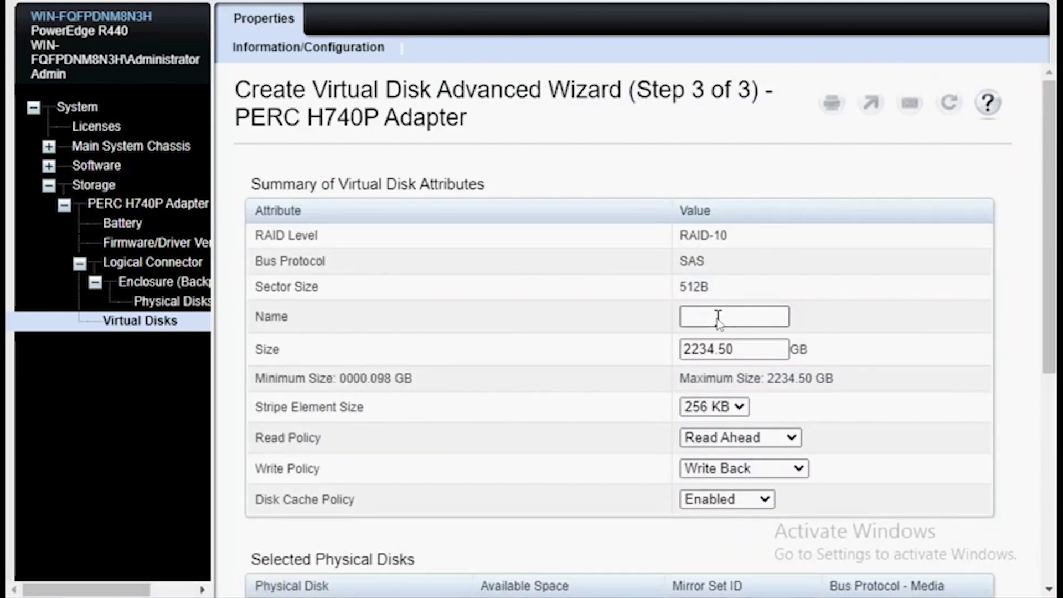
type("Raid")
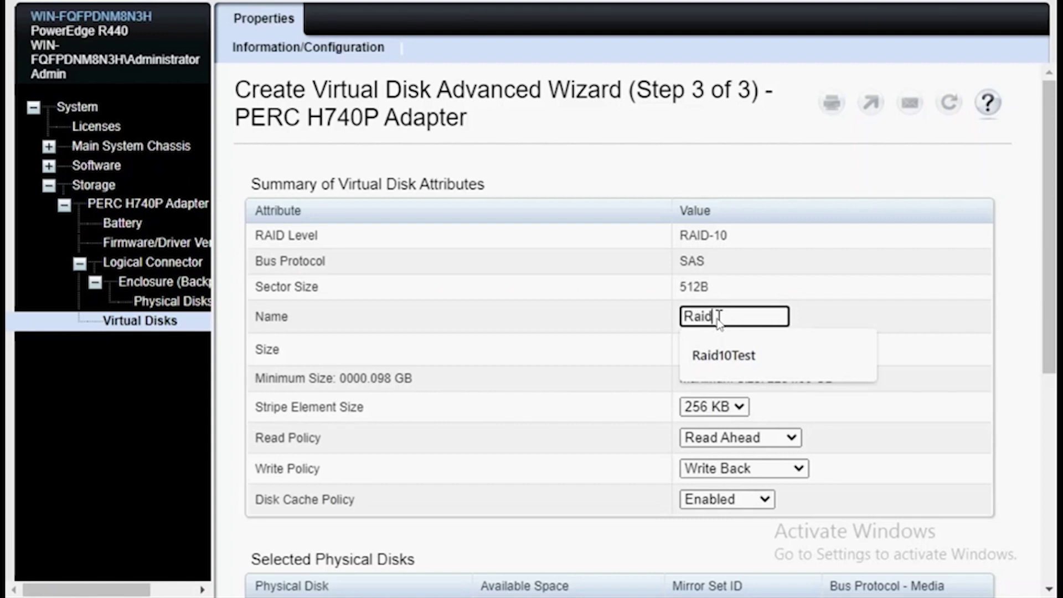
type("10Test")
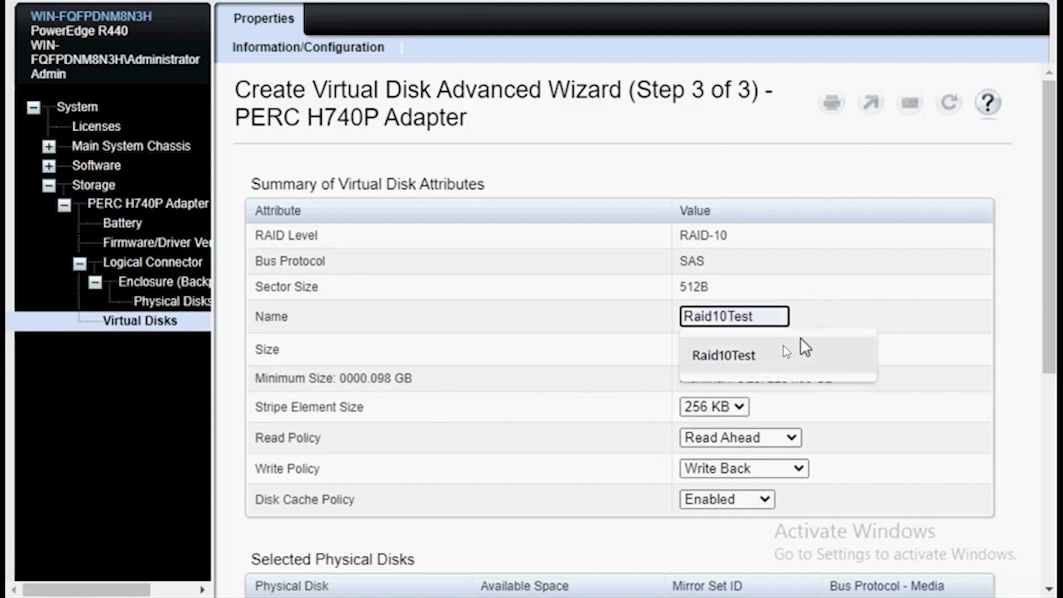
left_click(801, 341)
- Assign Physical Disk 0:1:5 as the dedicated hot spare and finish the wizard
scroll(1016, 356, "down", 4)
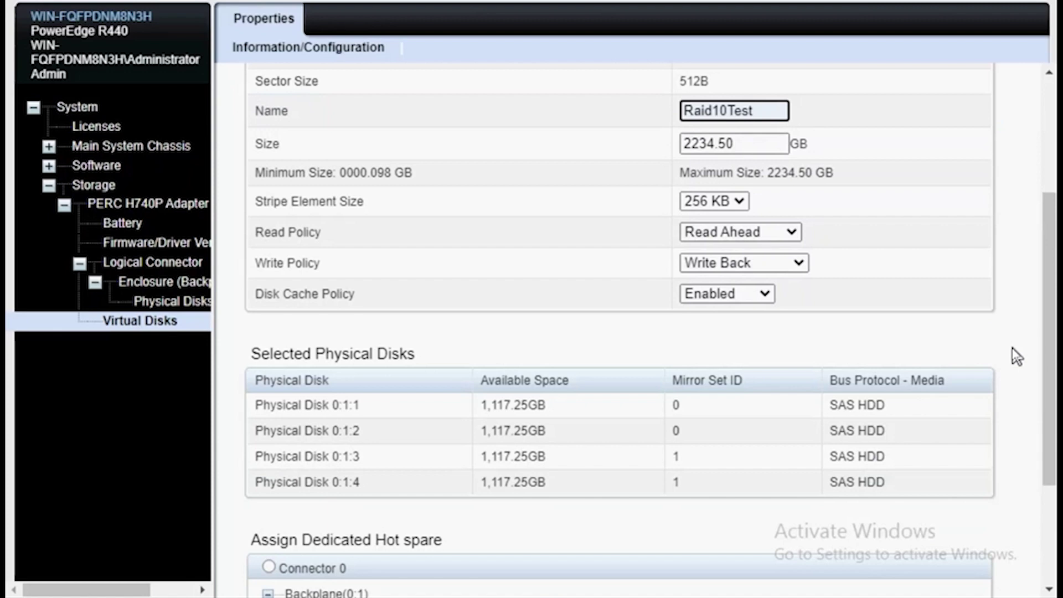
scroll(1017, 356, "down", 2)
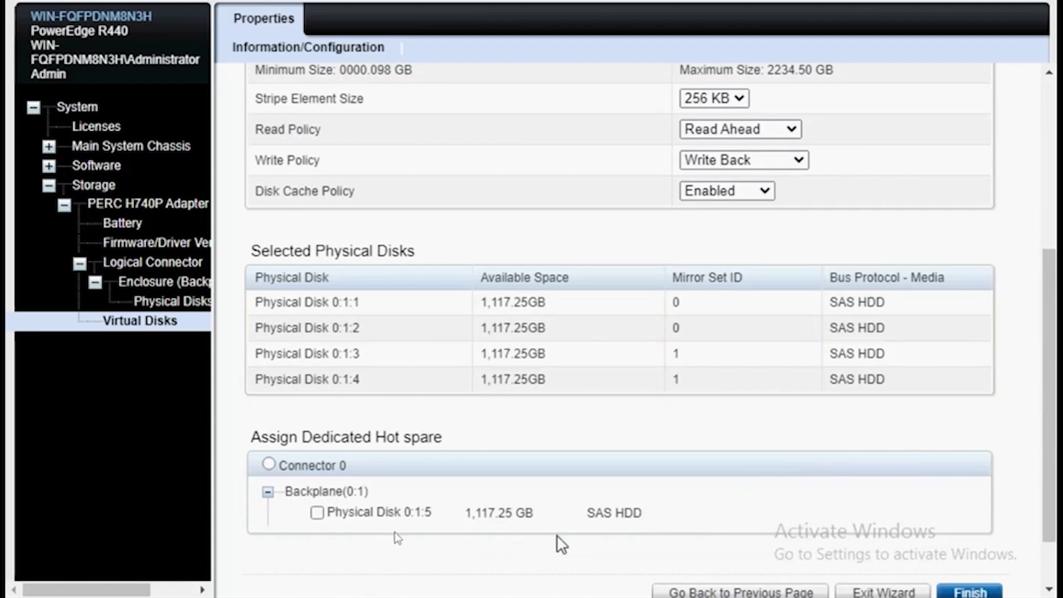
left_click(316, 513)
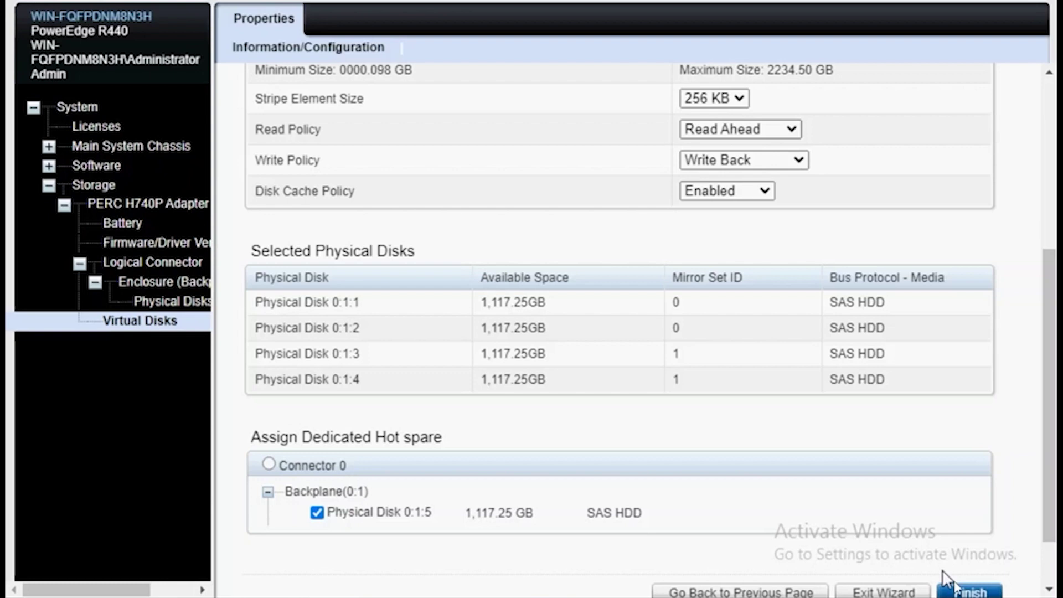
left_click(969, 593)
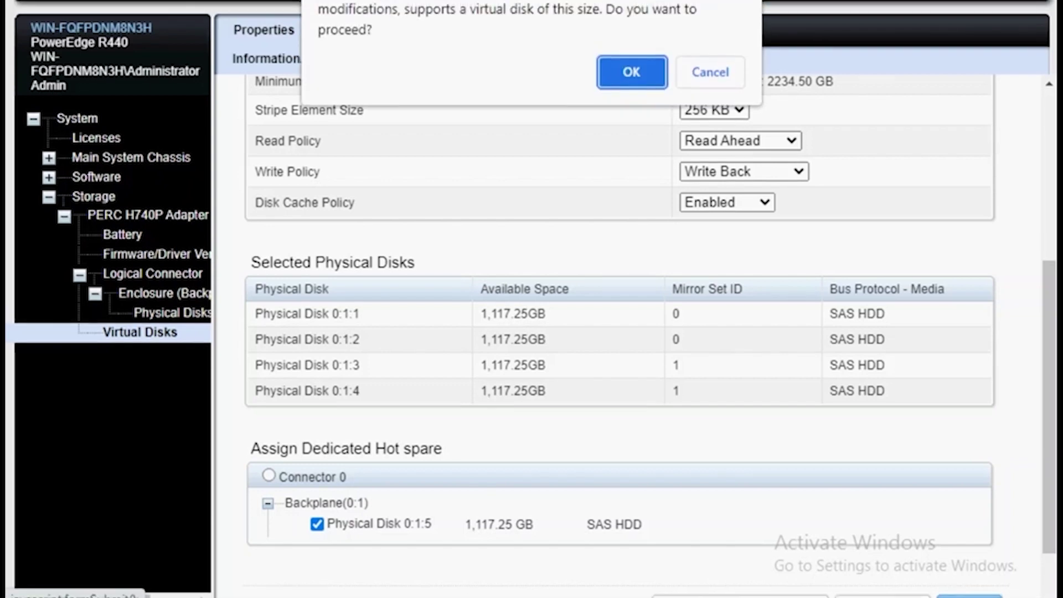
- Confirm creation, open Raid10Test's physical disks and expand the first disk's details
left_click(641, 157)
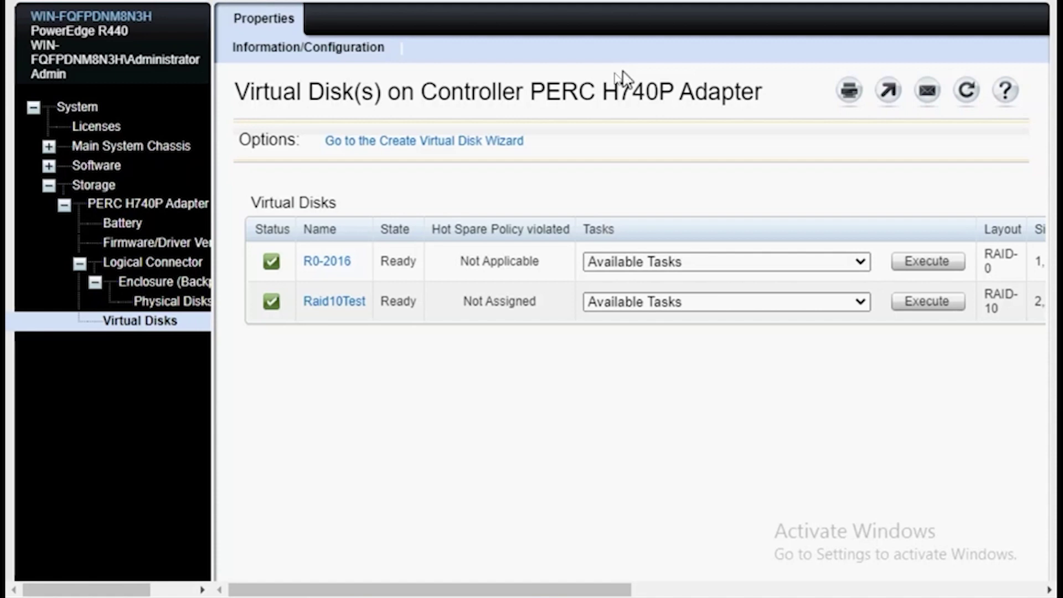
left_click(350, 303)
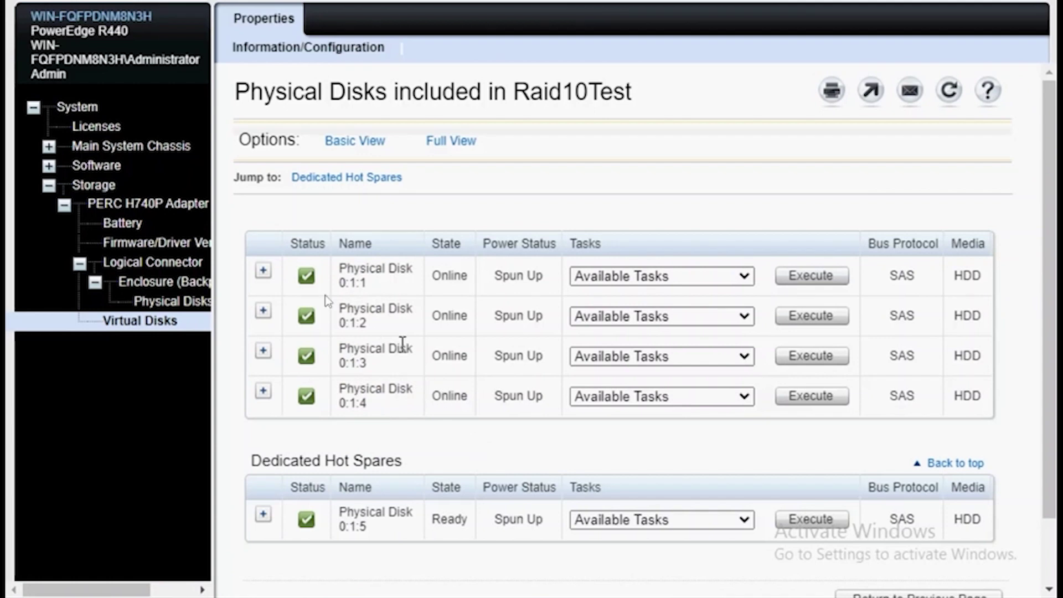
left_click(265, 273)
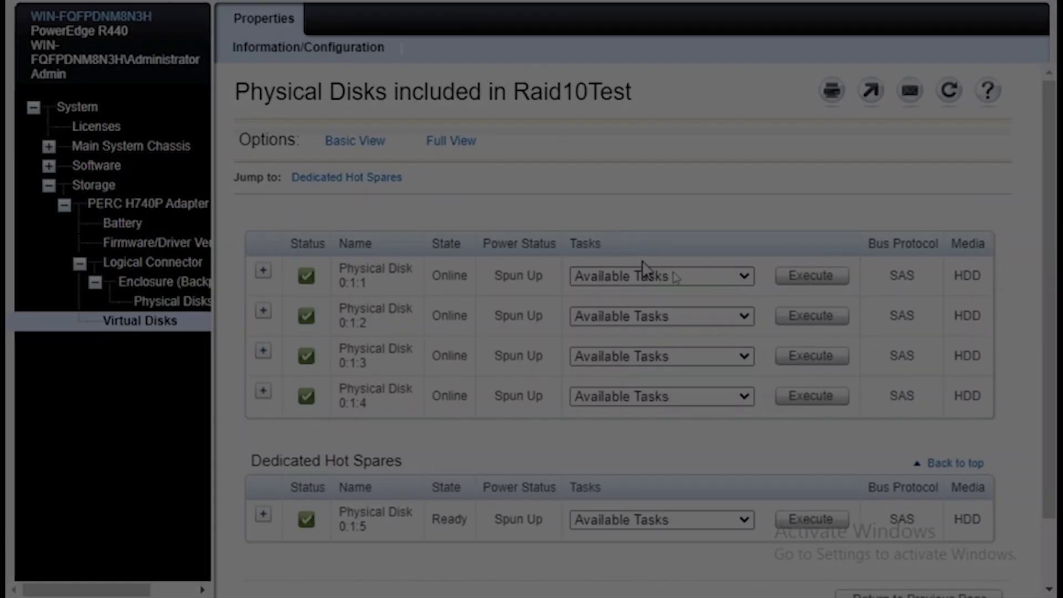
- Run the Offline task on disk 0:1:1 and accept both confirmation prompts
left_click(676, 276)
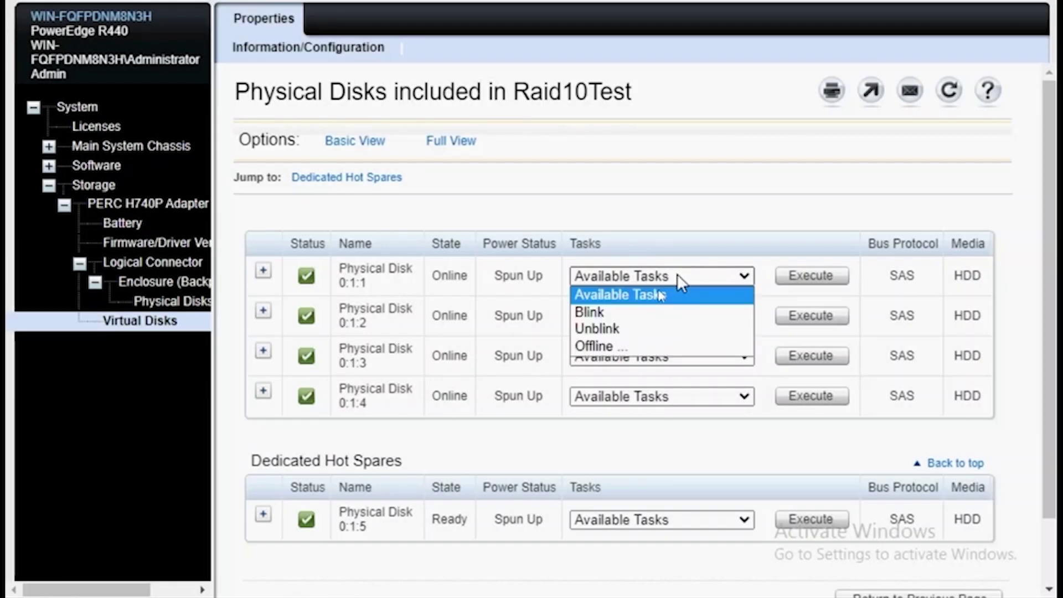
left_click(607, 347)
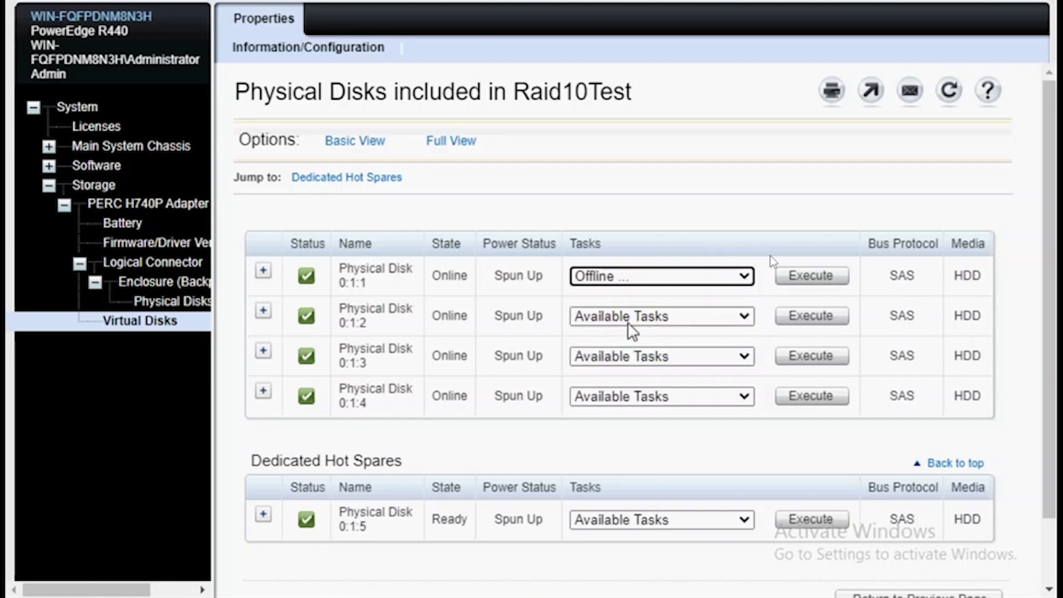
left_click(790, 277)
left_click(984, 434)
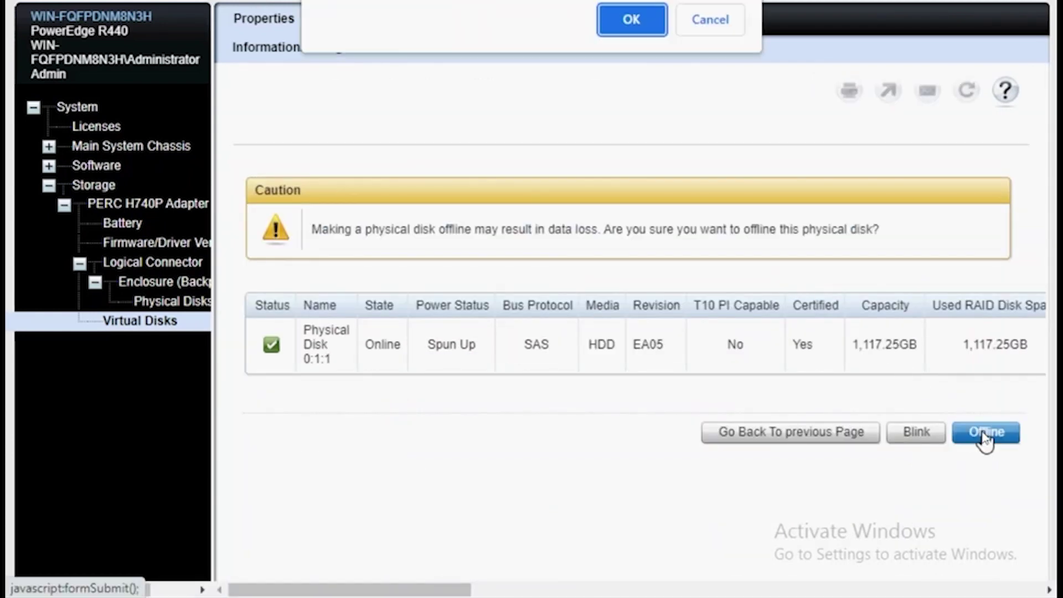
left_click(630, 21)
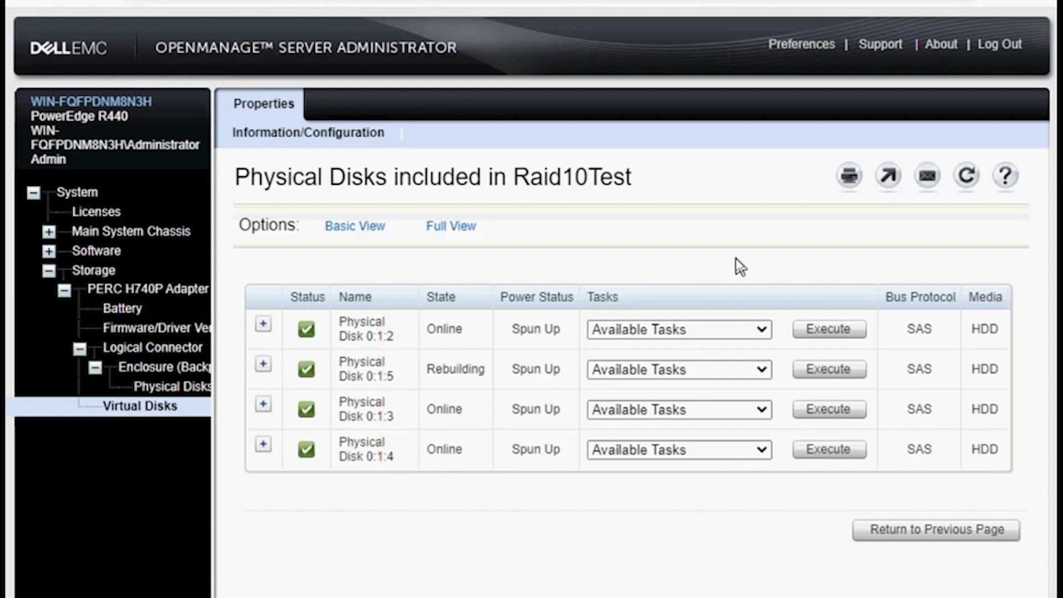
- Expand disks 0:1:5, 0:1:3 and 0:1:4 in turn to read Mirror Set IDs 0, 1 and 1
left_click(265, 365)
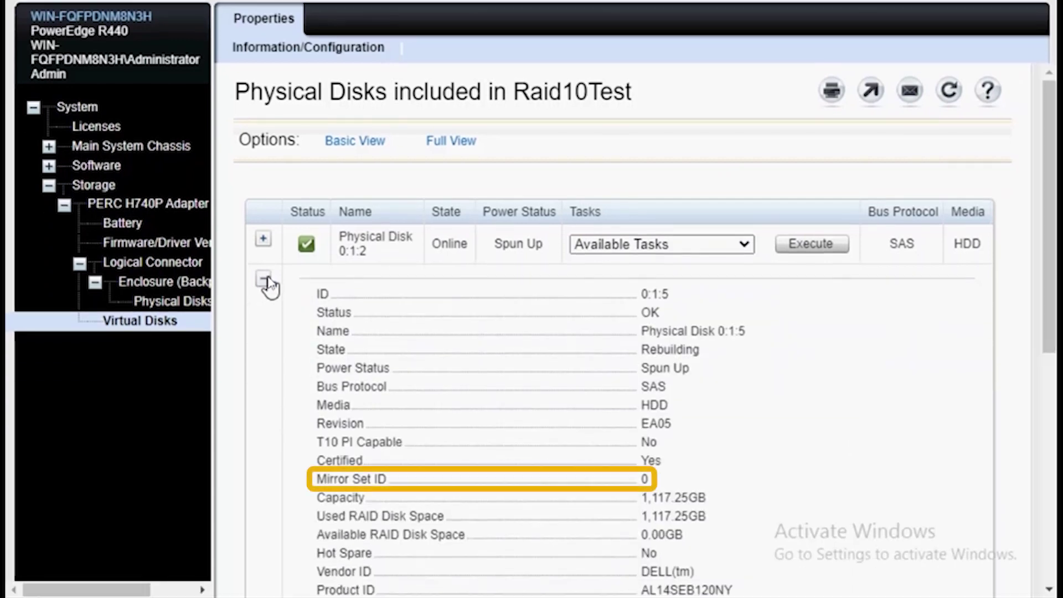
left_click(265, 281)
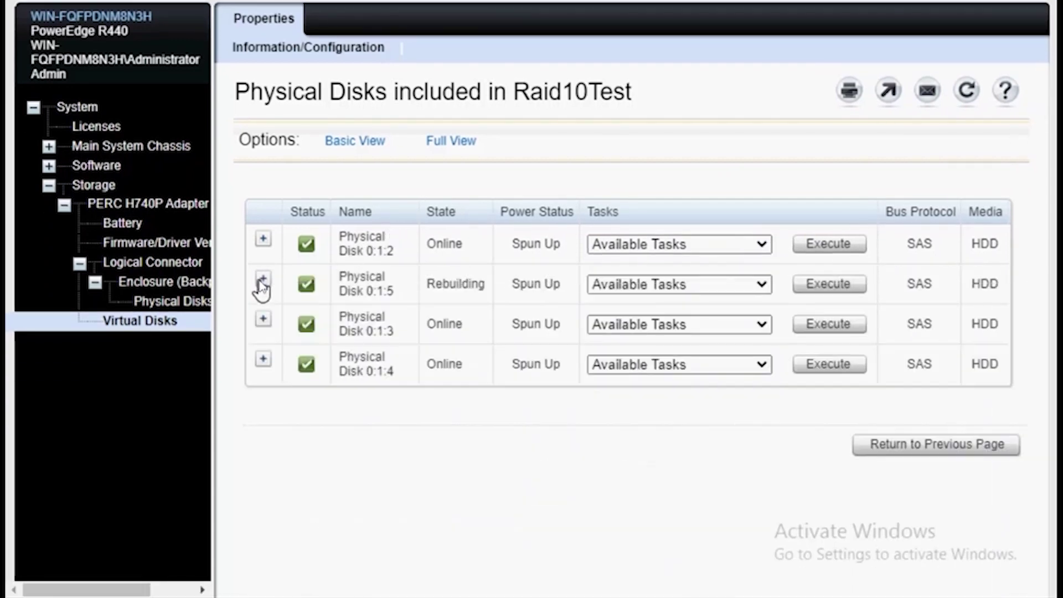
left_click(264, 321)
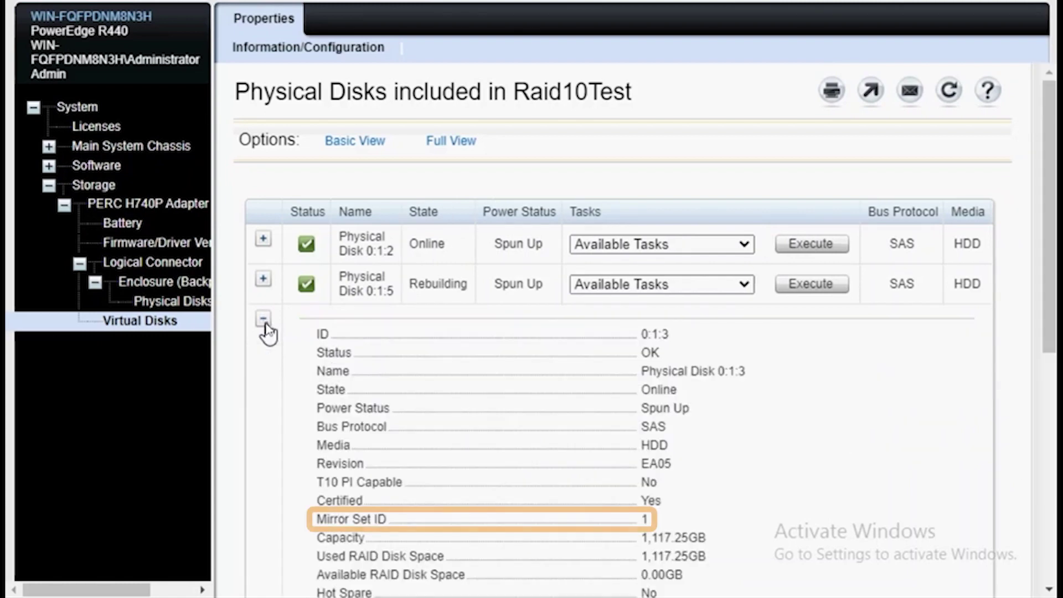
left_click(265, 321)
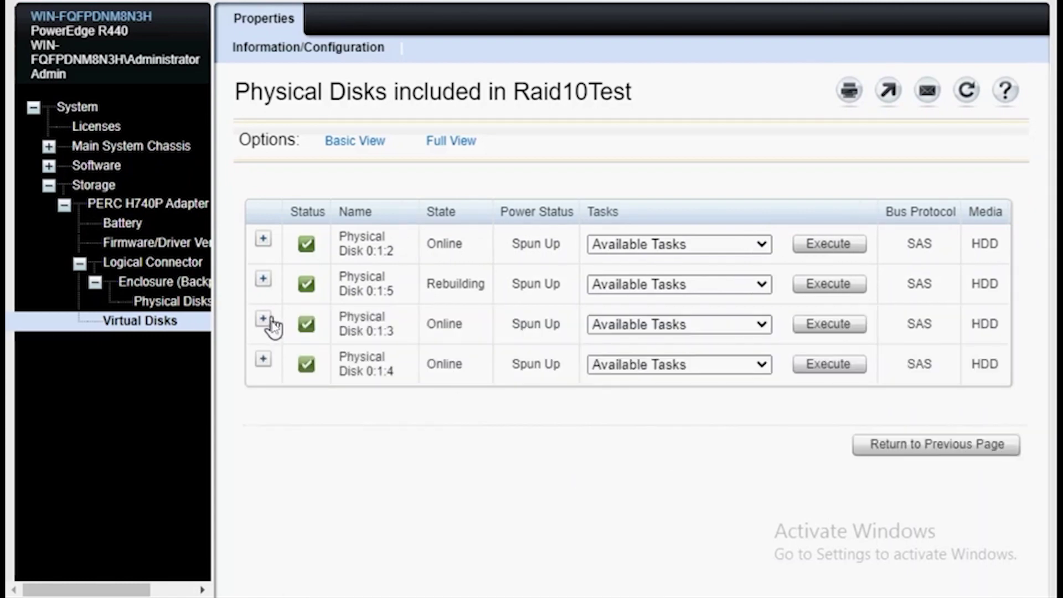
left_click(266, 361)
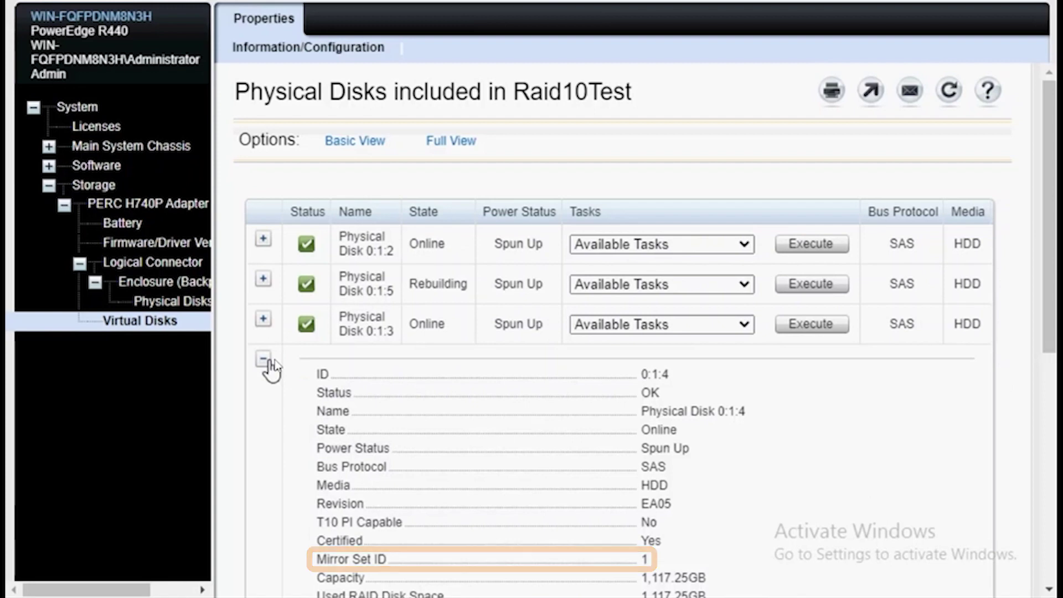
left_click(265, 361)
left_click(262, 280)
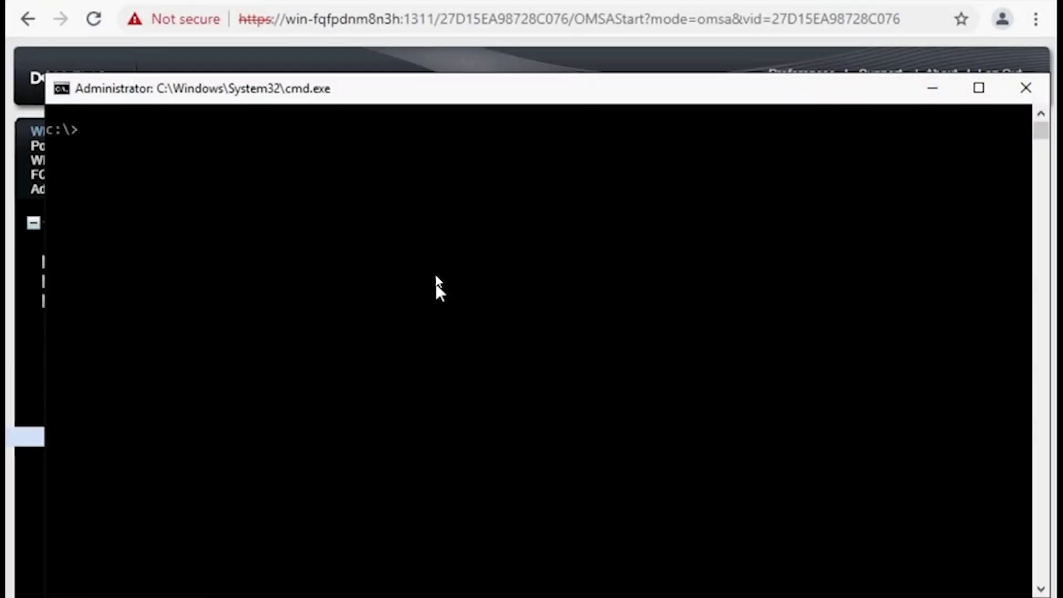
- Run omreport storage pdisk controller=0 in the Command Prompt
left_click(435, 280)
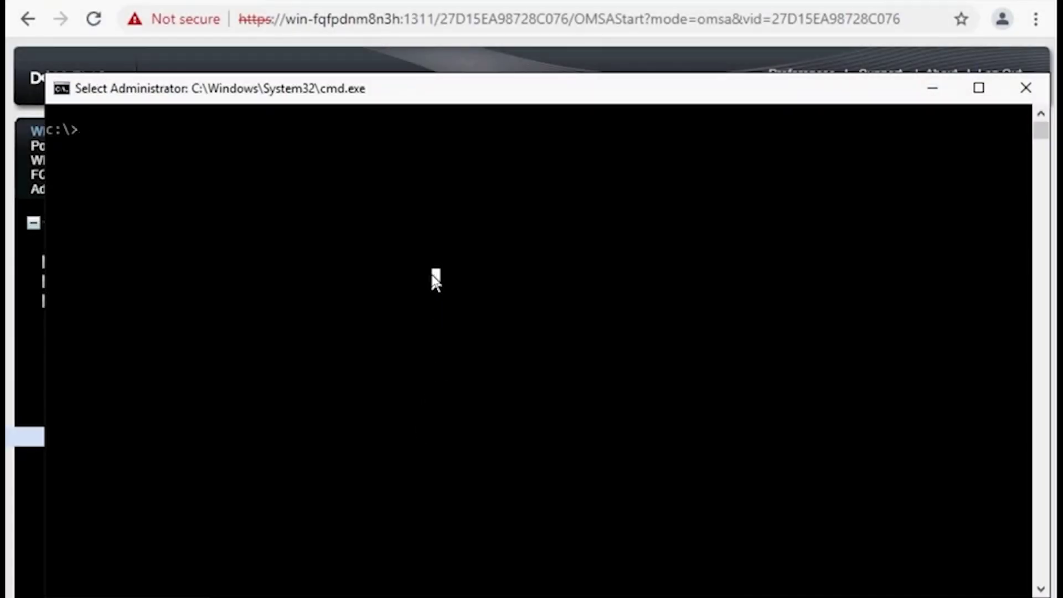
type("omre")
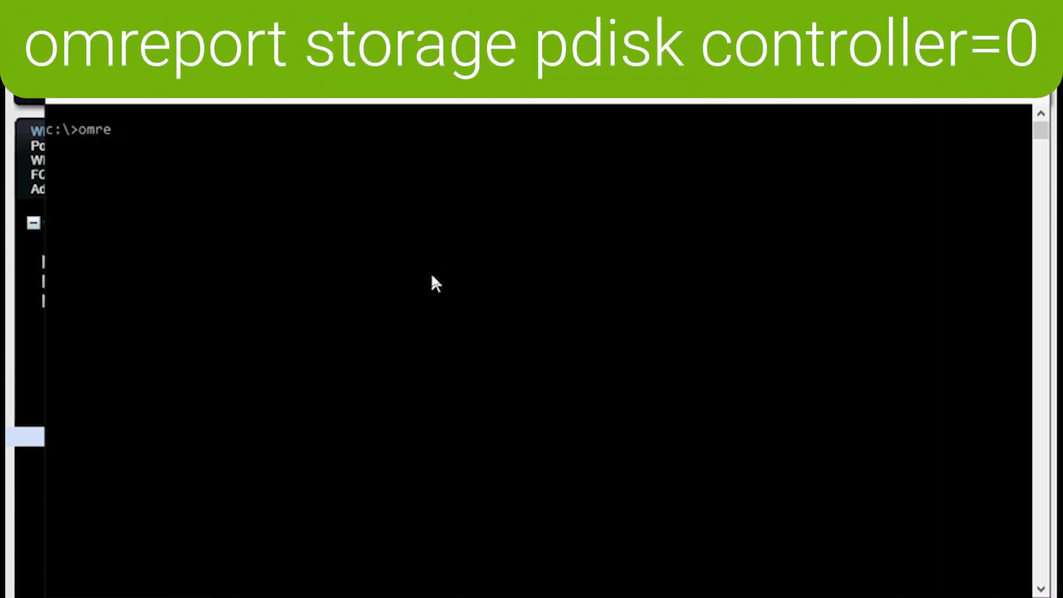
type("port s")
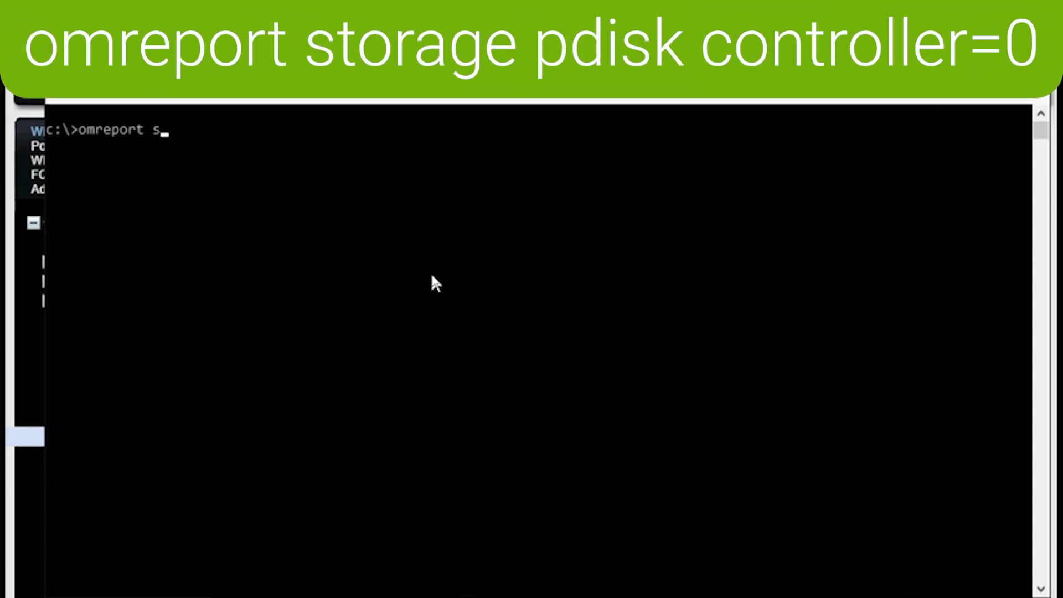
type("torage pdisk")
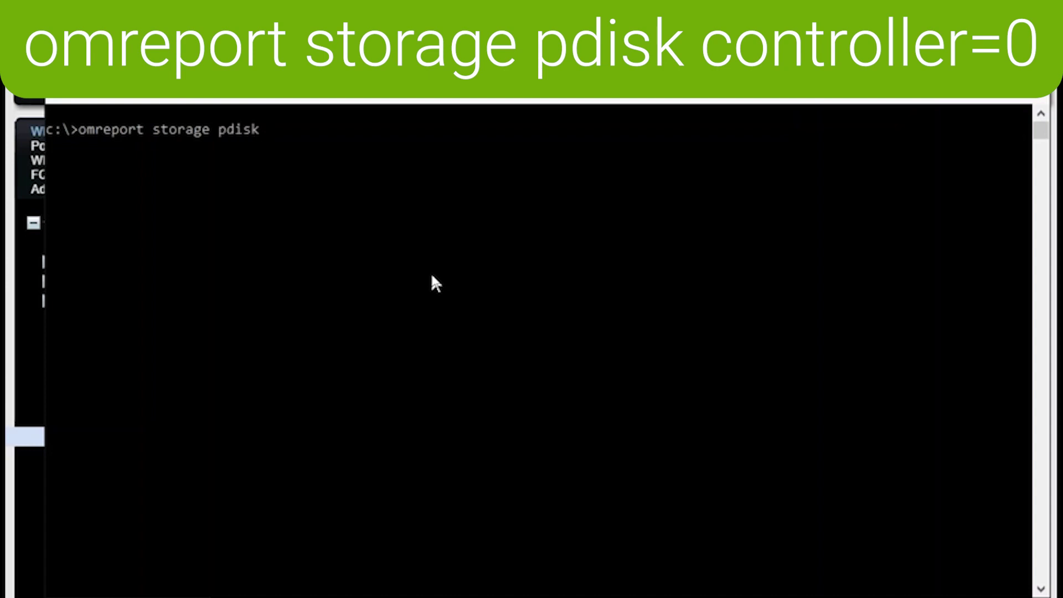
type(" controller=")
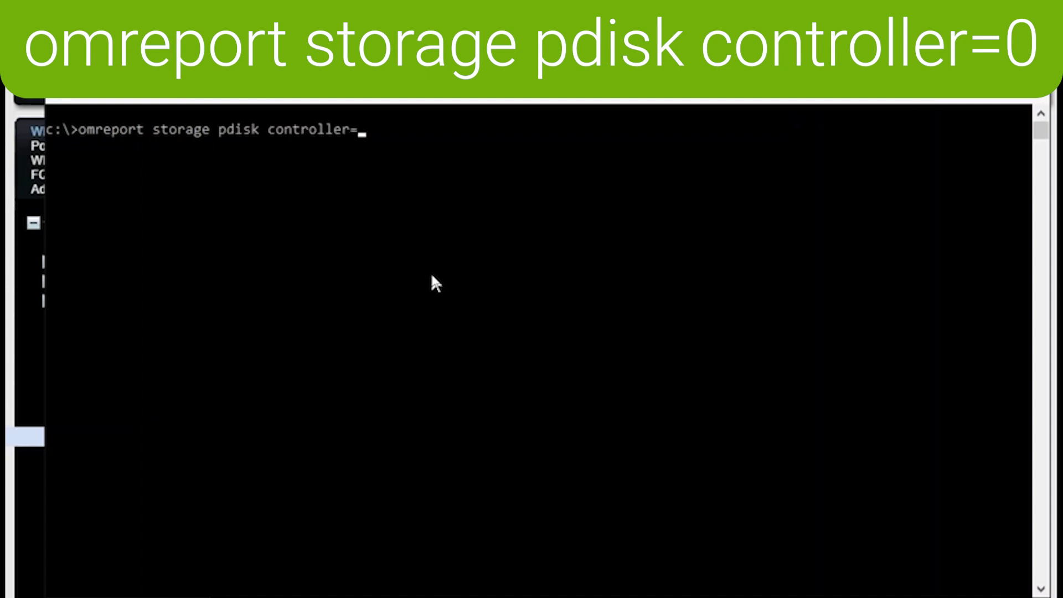
type("0")
key("Return")
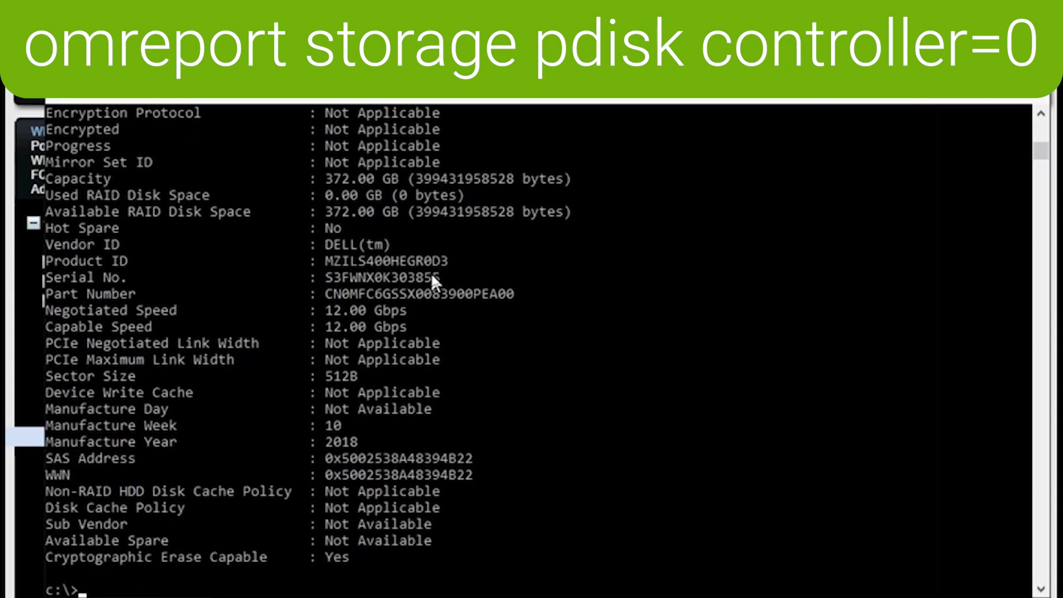
scroll(787, 254, "up", 9)
scroll(793, 263, "down", 6)
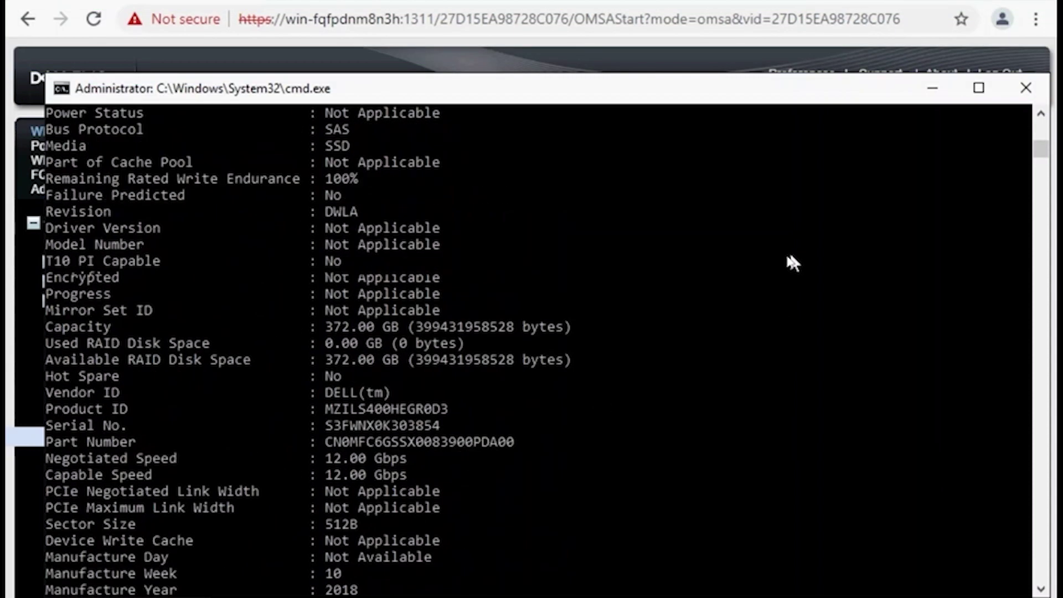
scroll(786, 258, "down", 20)
scroll(786, 258, "up", 1)
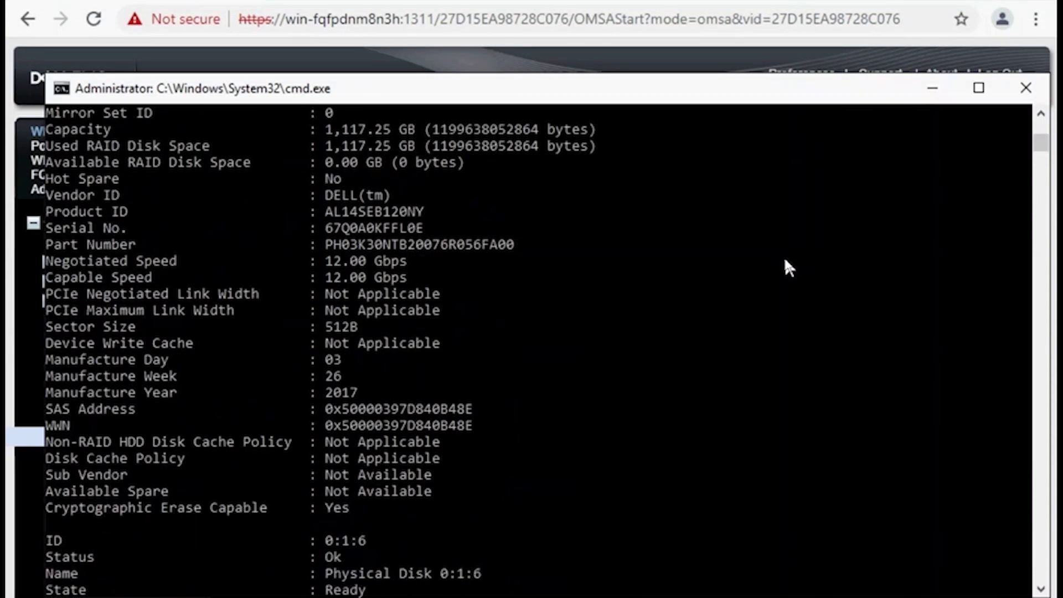
scroll(789, 268, "up", 1)
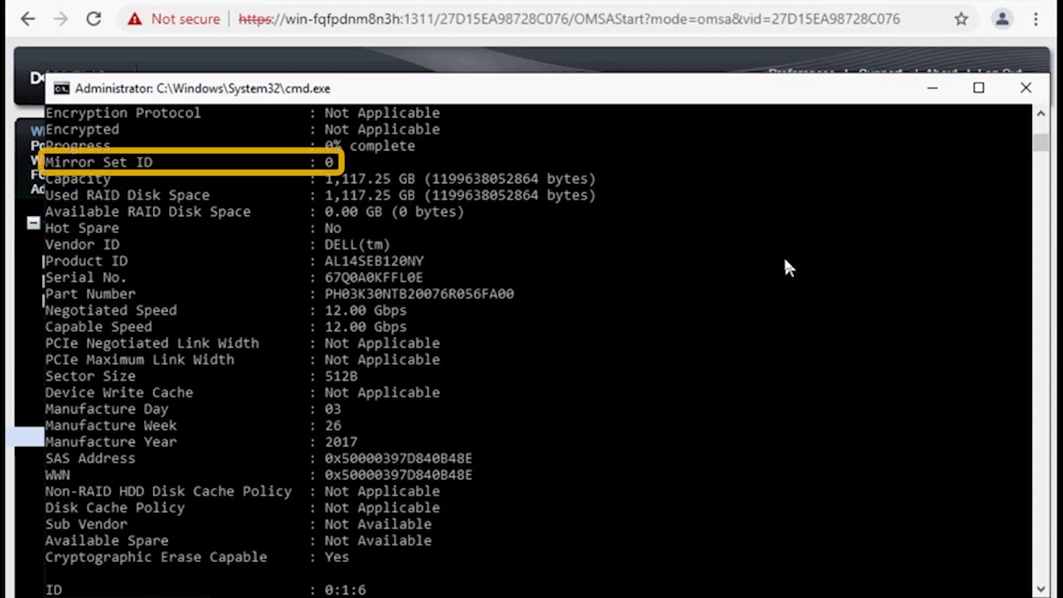
scroll(785, 262, "up", 7)
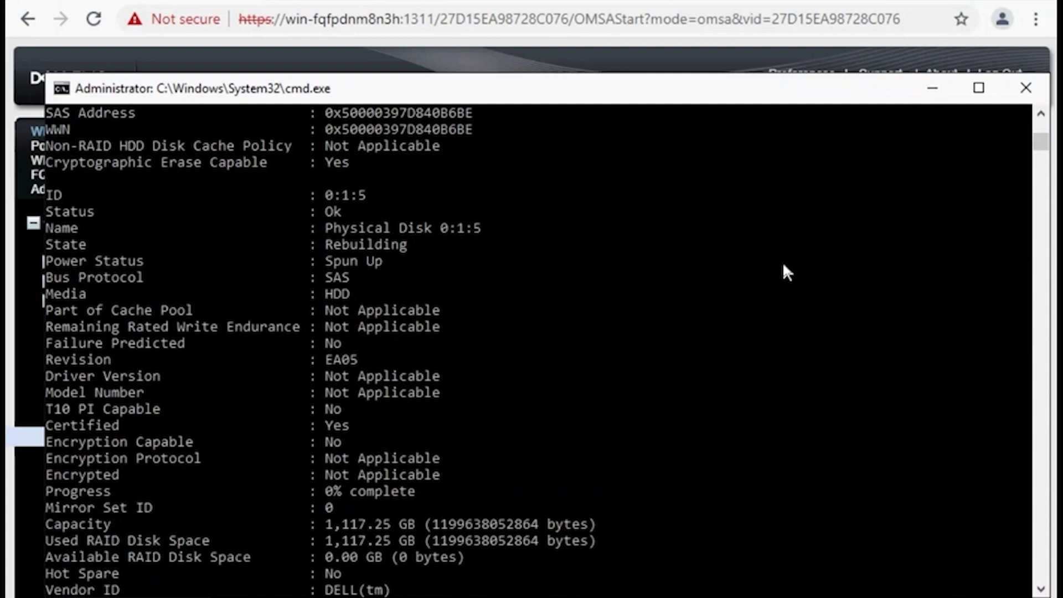
scroll(784, 266, "up", 7)
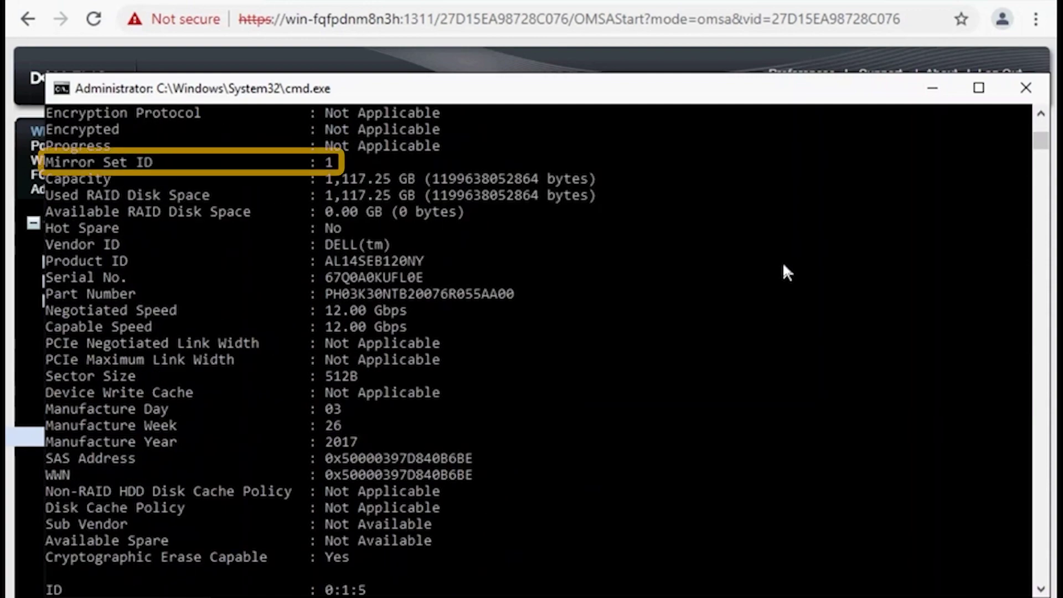